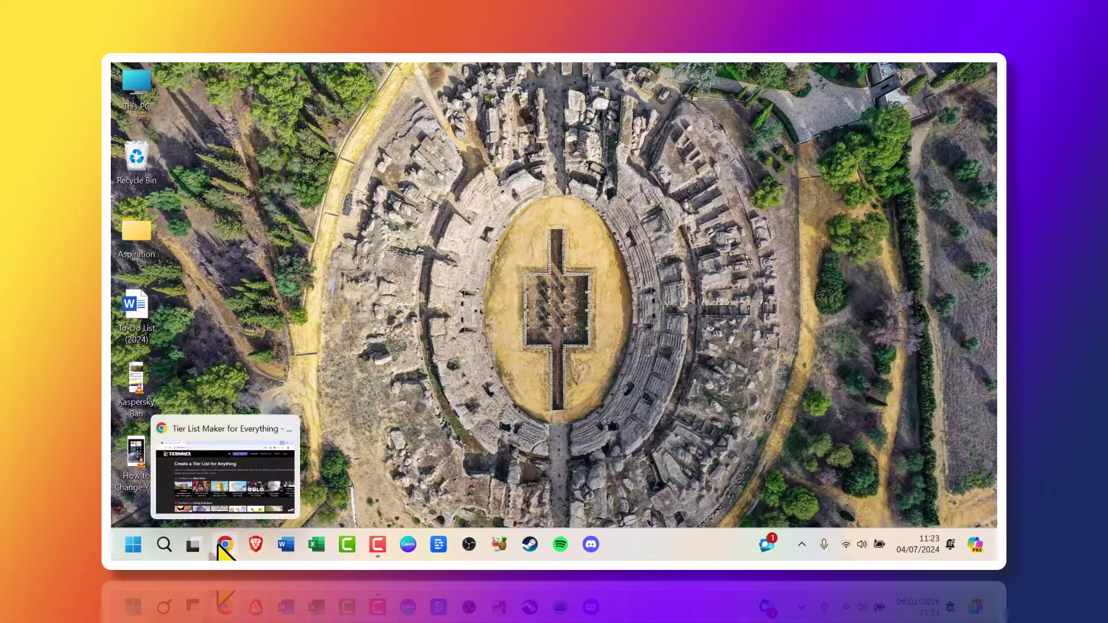
- Bring the TierMaker browser window back on screen and look through the home page
left_click(225, 544)
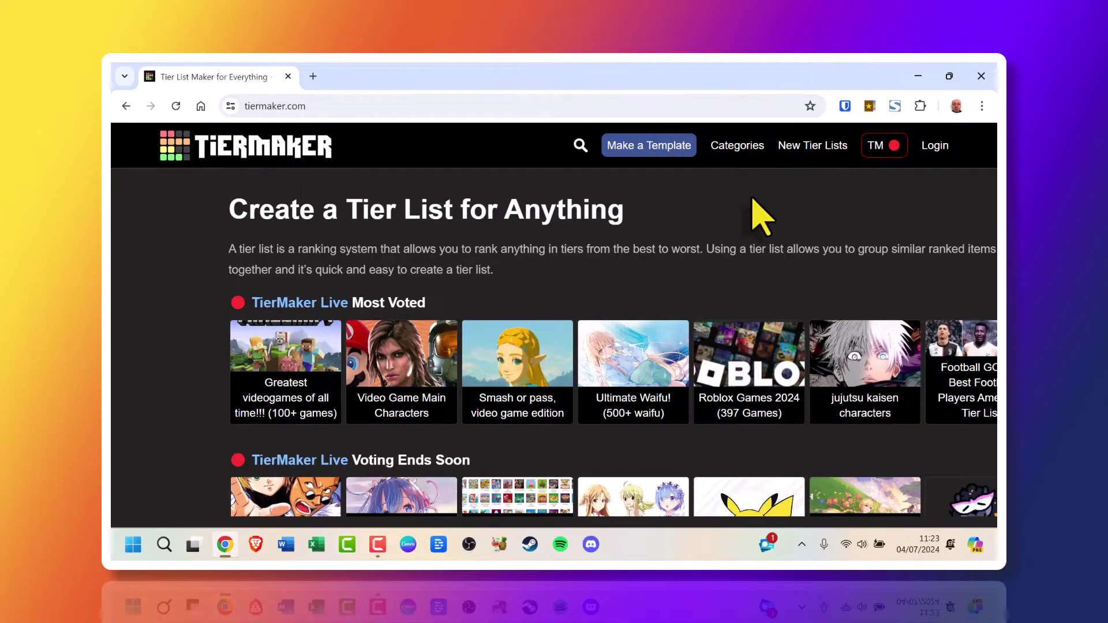
scroll(773, 230, "down", 8)
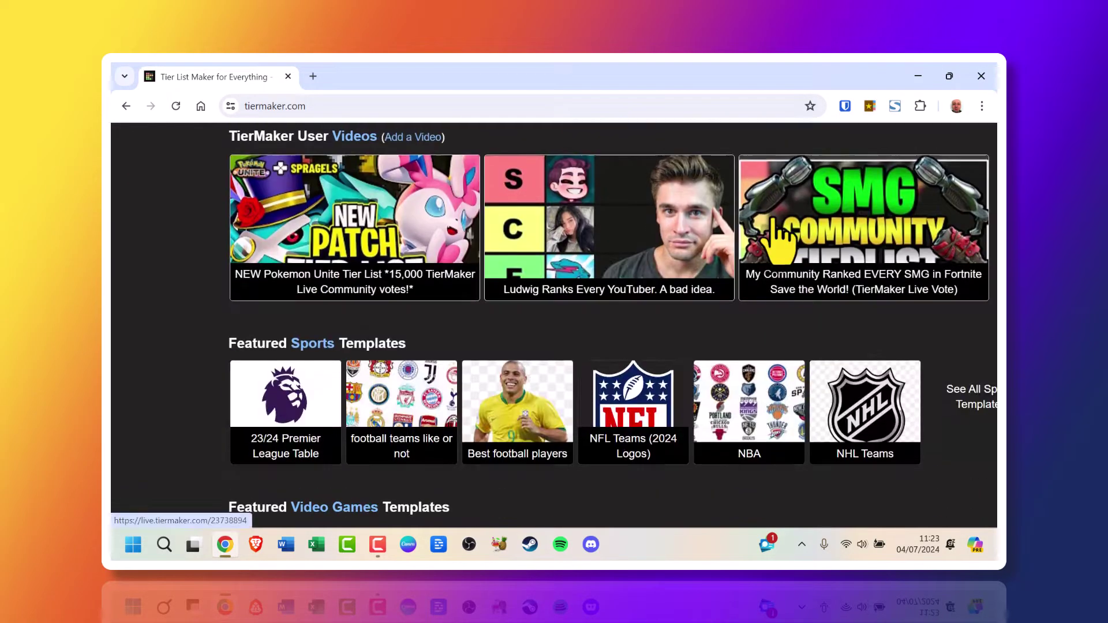
scroll(776, 237, "down", 16)
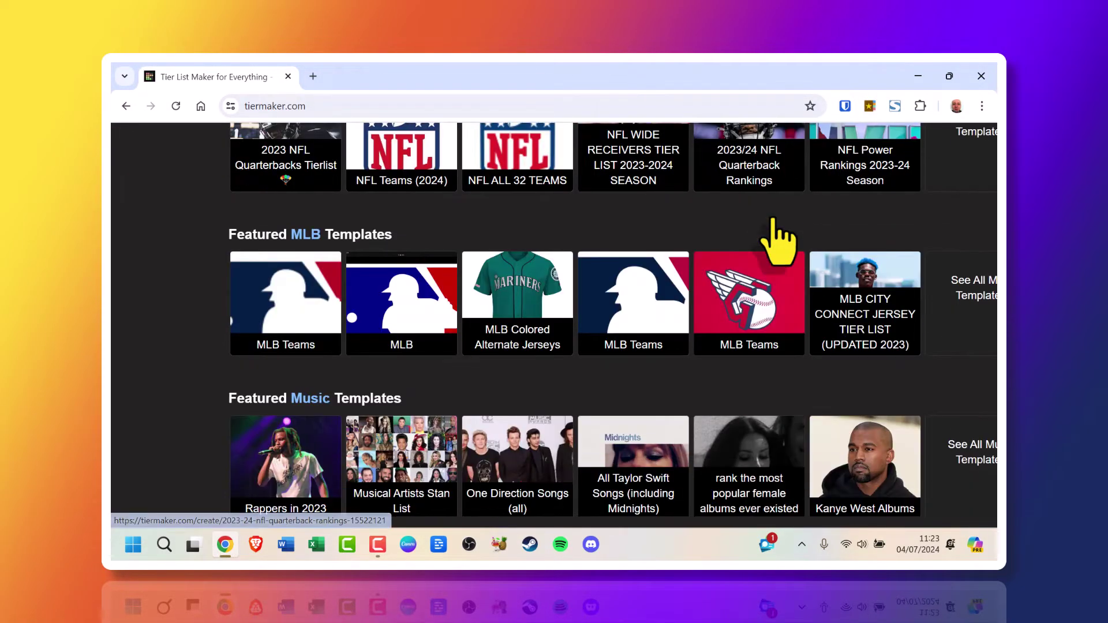
scroll(782, 237, "down", 7)
scroll(774, 239, "up", 20)
scroll(774, 222, "up", 10)
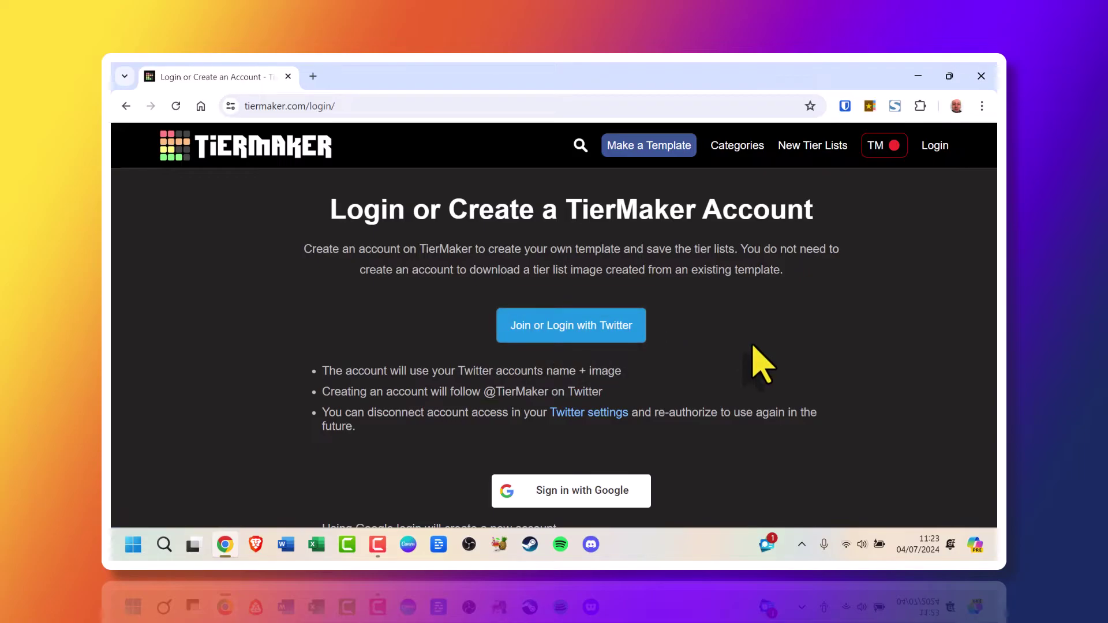
- Look over the login page's sign-in options, then go back to the TierMaker home page
scroll(762, 364, "down", 3)
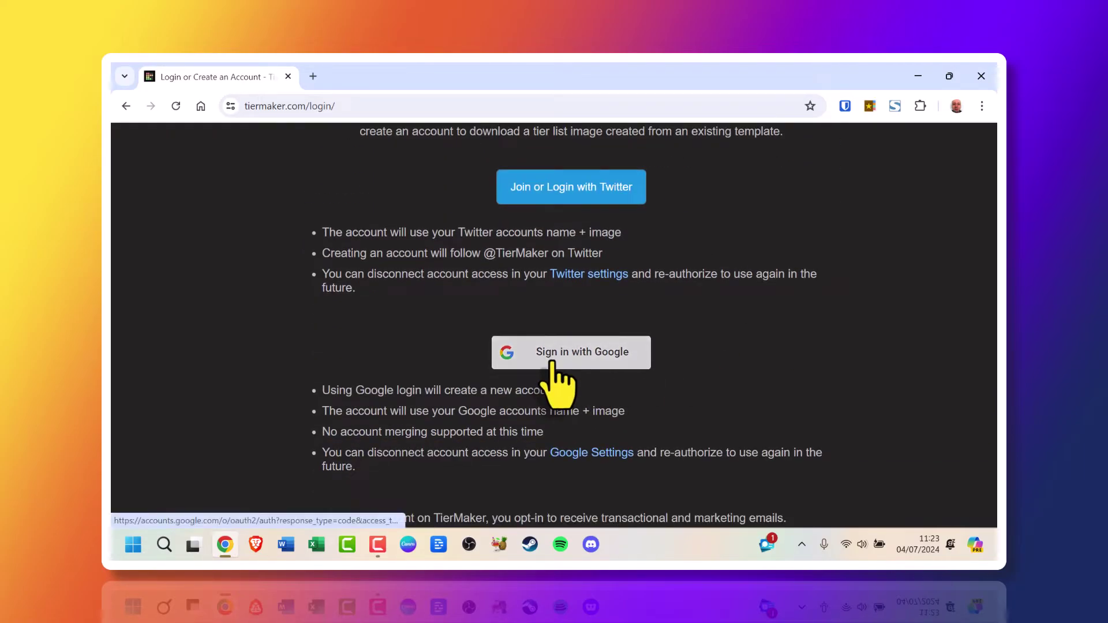
scroll(851, 395, "up", 3)
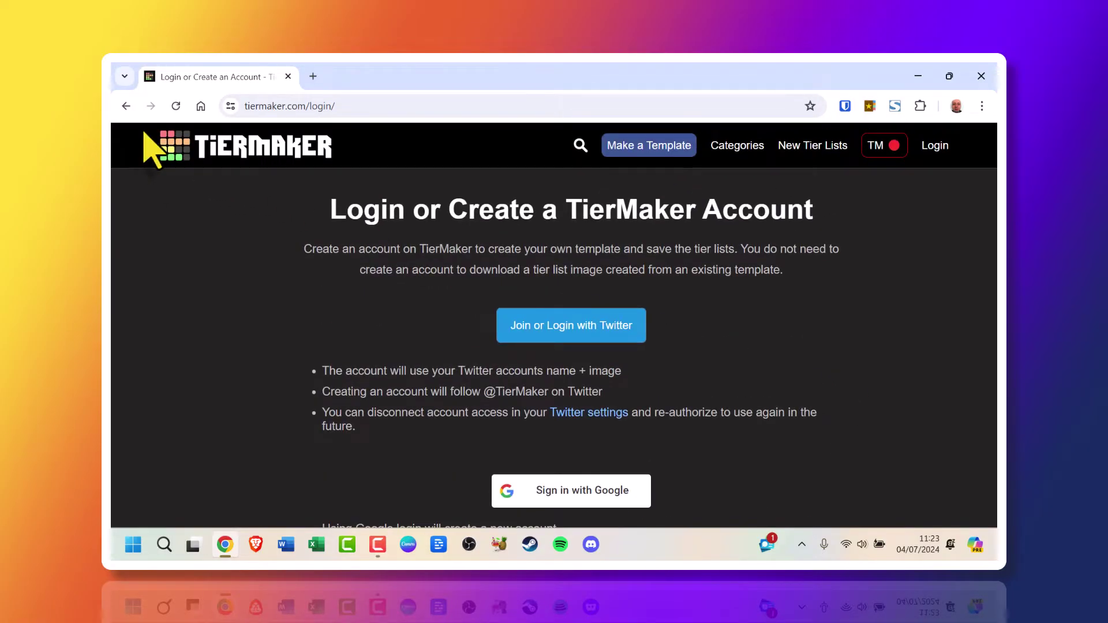
left_click(126, 105)
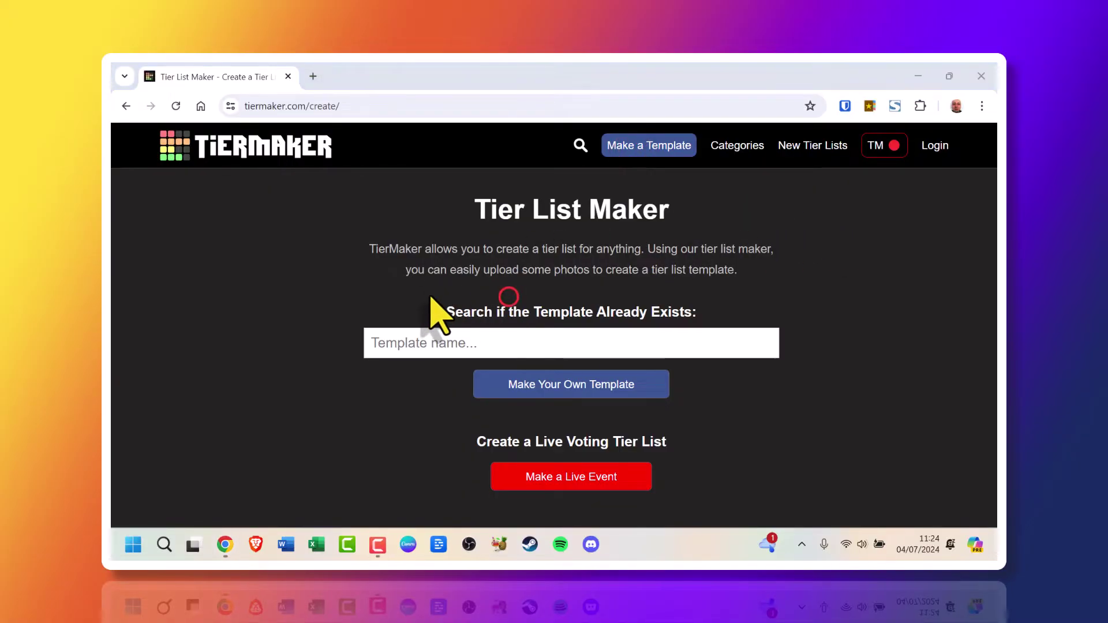
- Choose Make Your Own Template on the Tier List Maker page
left_click_drag(440, 310, 737, 329)
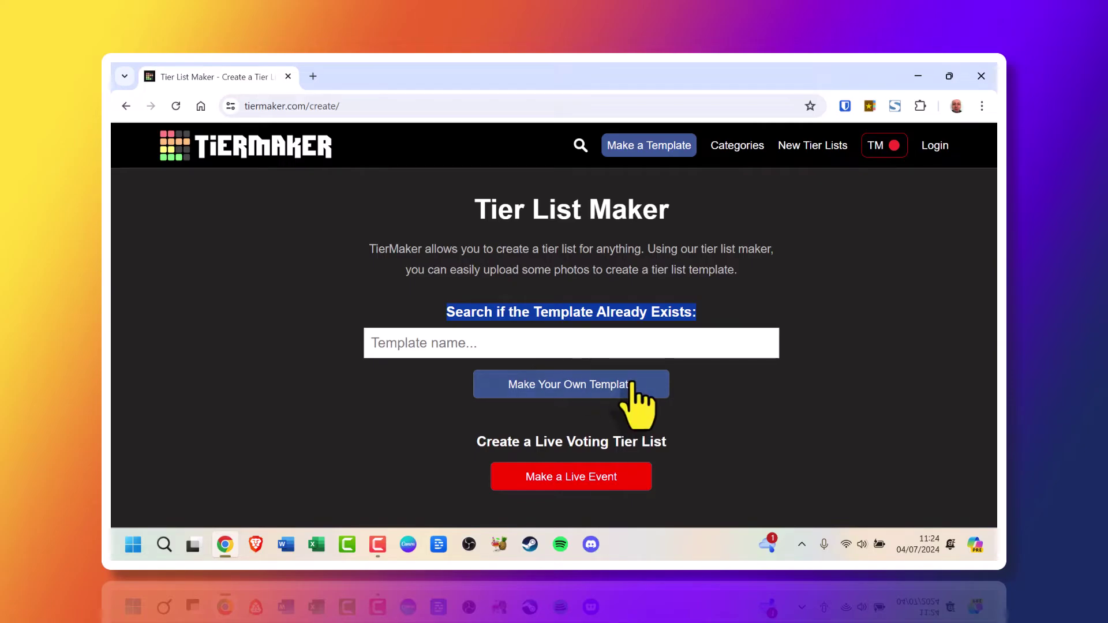
left_click(575, 388)
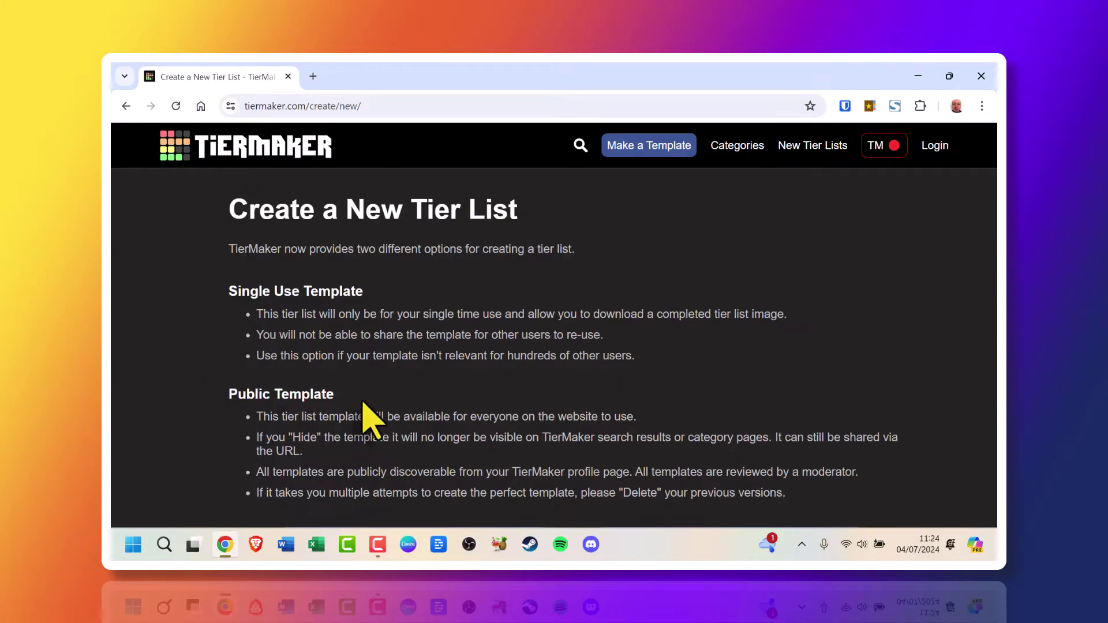
- Compare the Public Template and Single Use Template descriptions and scroll to the create buttons
left_click_drag(355, 393, 228, 397)
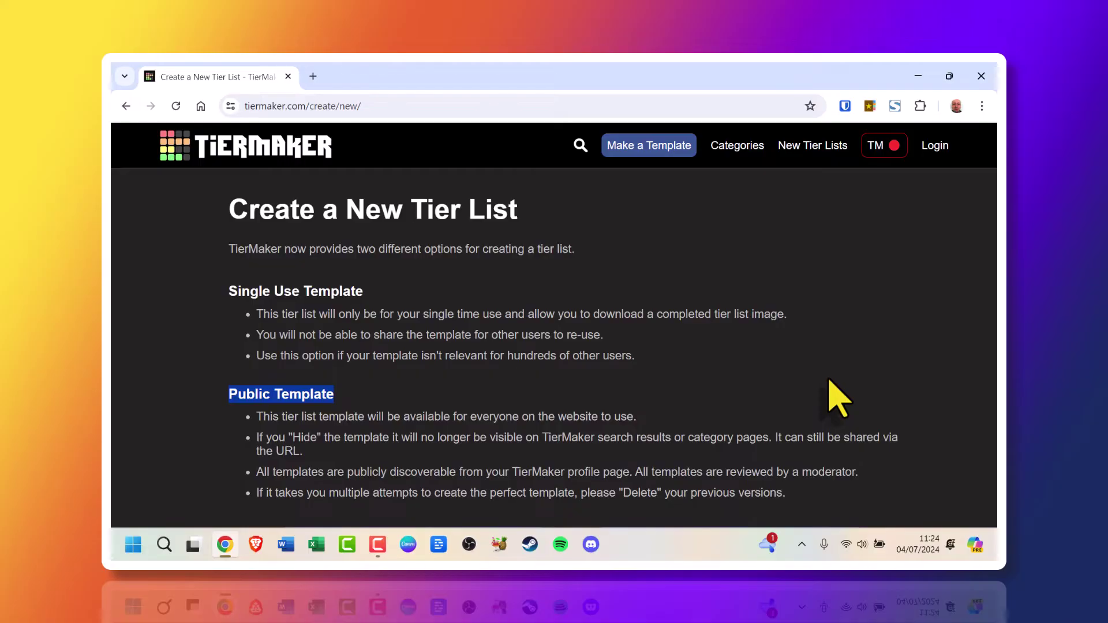
left_click_drag(375, 290, 225, 293)
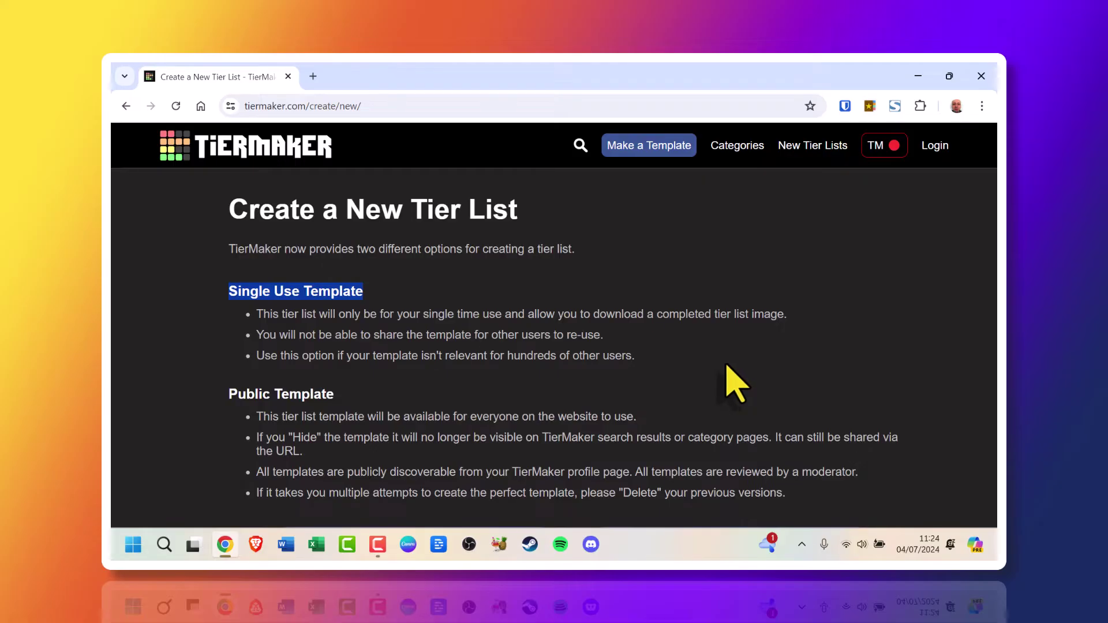
scroll(736, 384, "down", 3)
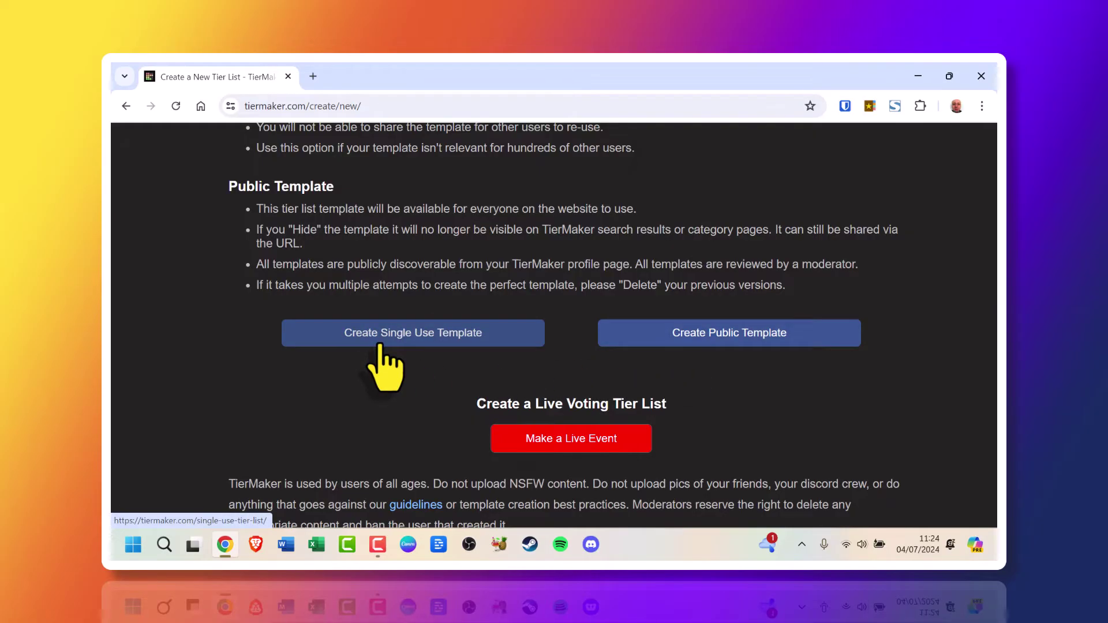
- Create a single-use tier list and scroll down to its empty S–D tier board
left_click(379, 341)
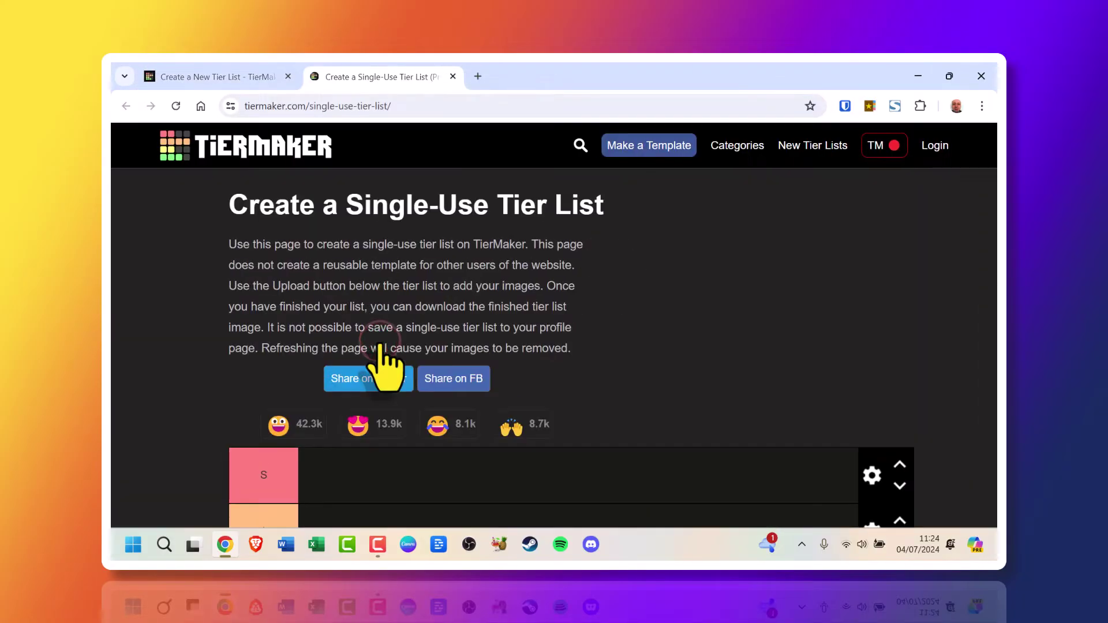
scroll(376, 344, "down", 3)
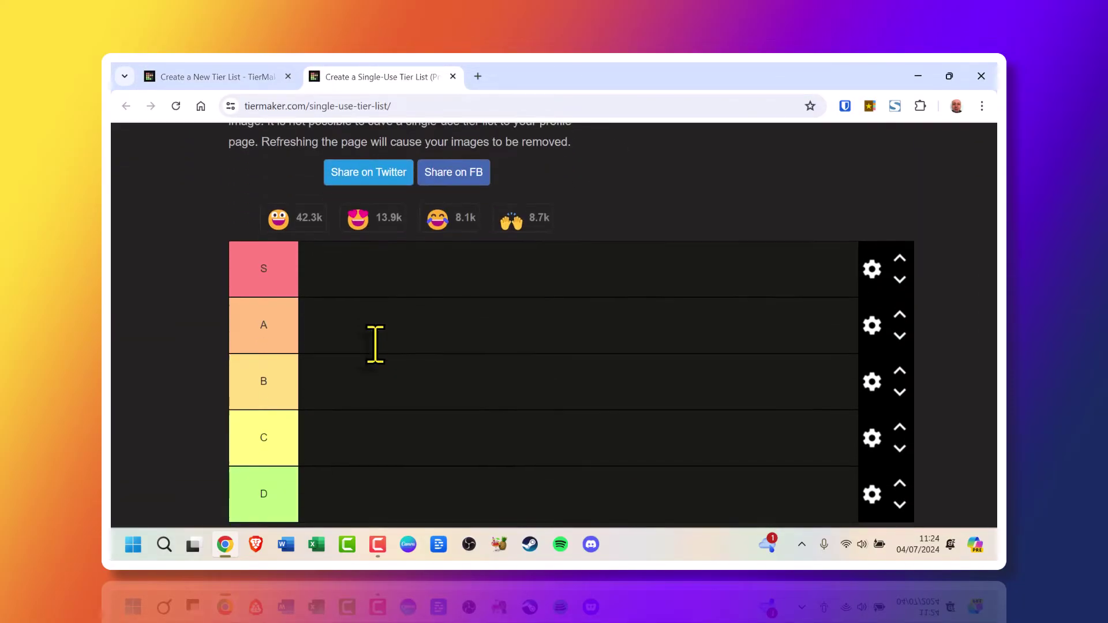
scroll(375, 344, "down", 1)
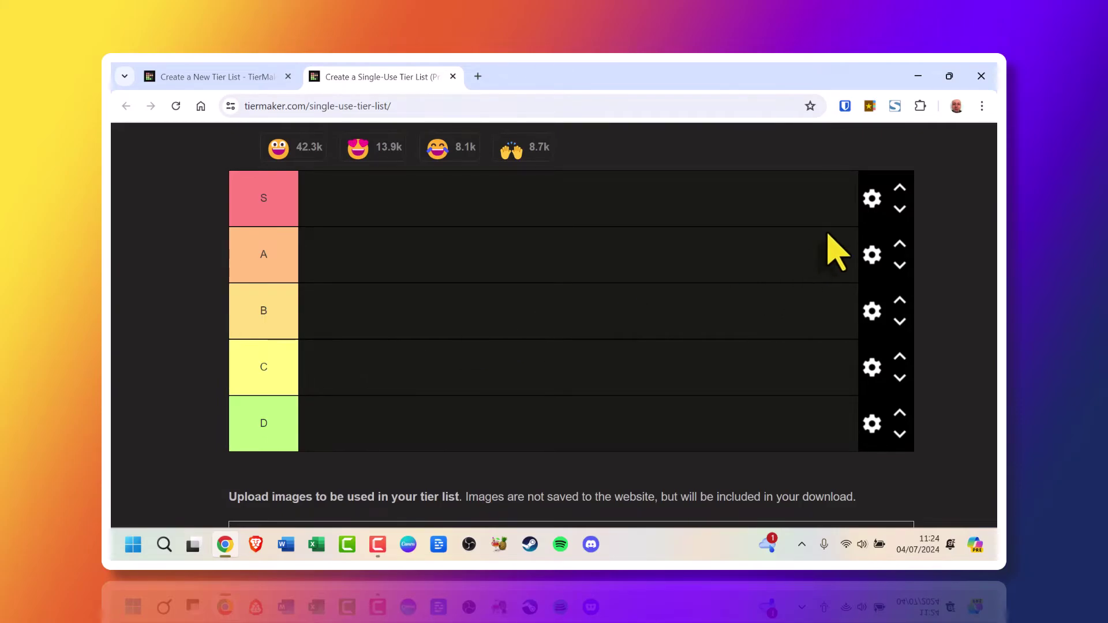
- Change the S tier row colour from red to orange in its row settings
left_click(873, 199)
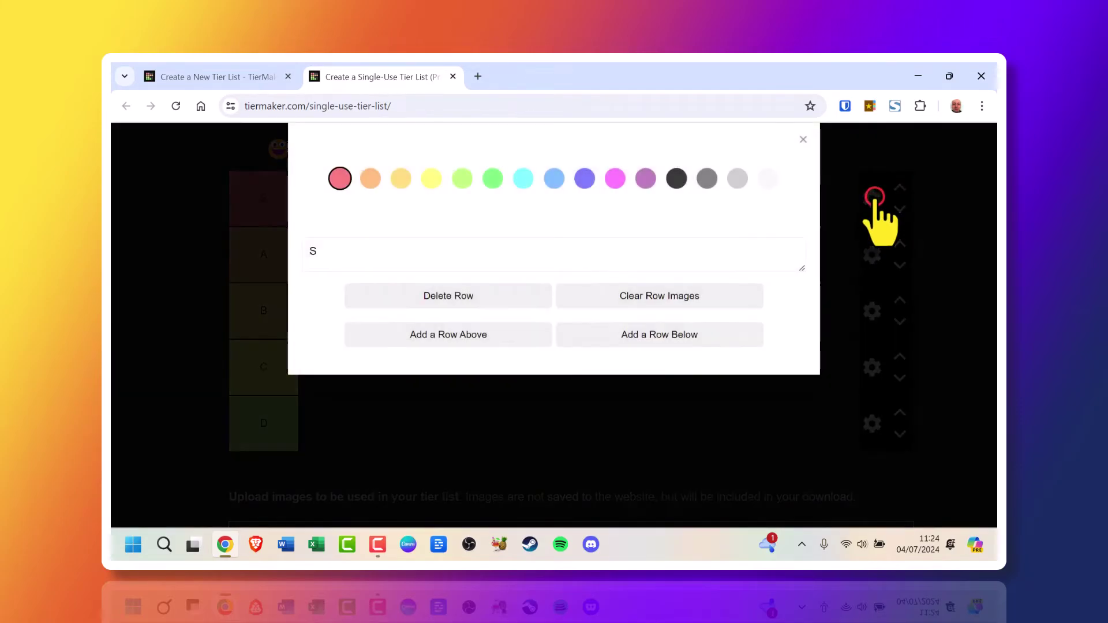
left_click(356, 253)
scroll(376, 265, "up", 2)
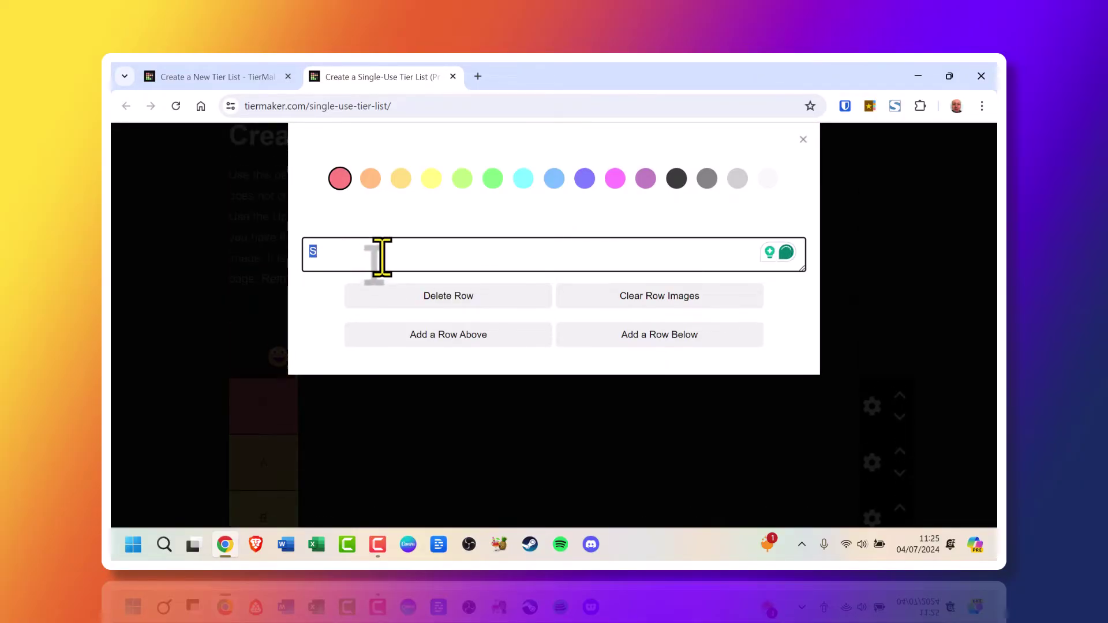
left_click(371, 182)
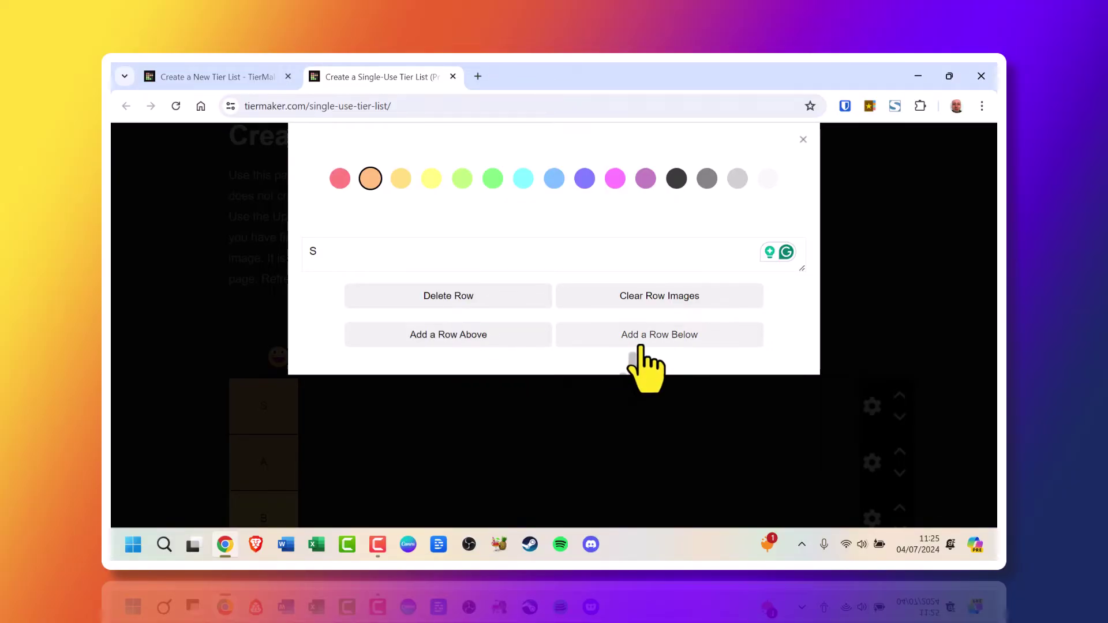
left_click(801, 140)
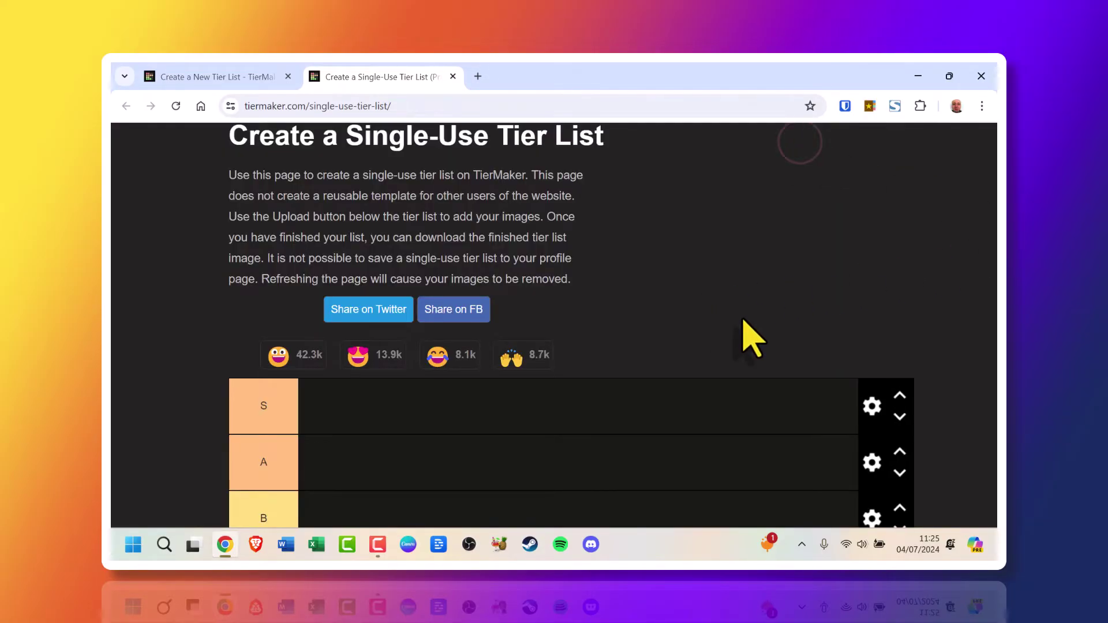
- Leave the image shape as Square Images and open the file picker to upload images
scroll(728, 321, "down", 4)
scroll(734, 331, "down", 3)
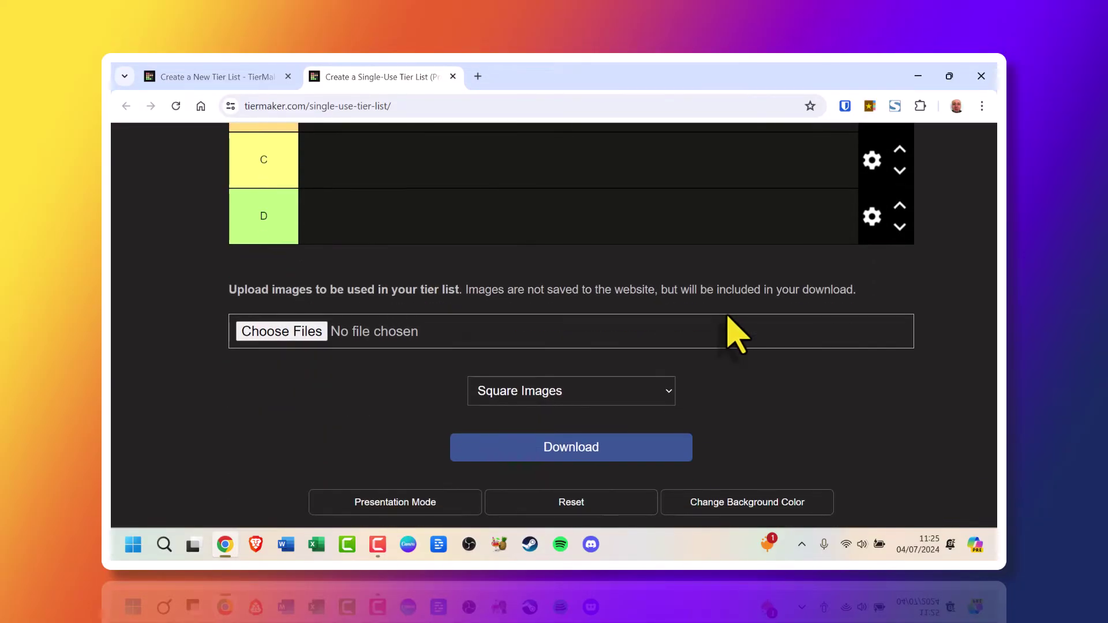
left_click_drag(226, 283, 563, 289)
left_click(932, 287)
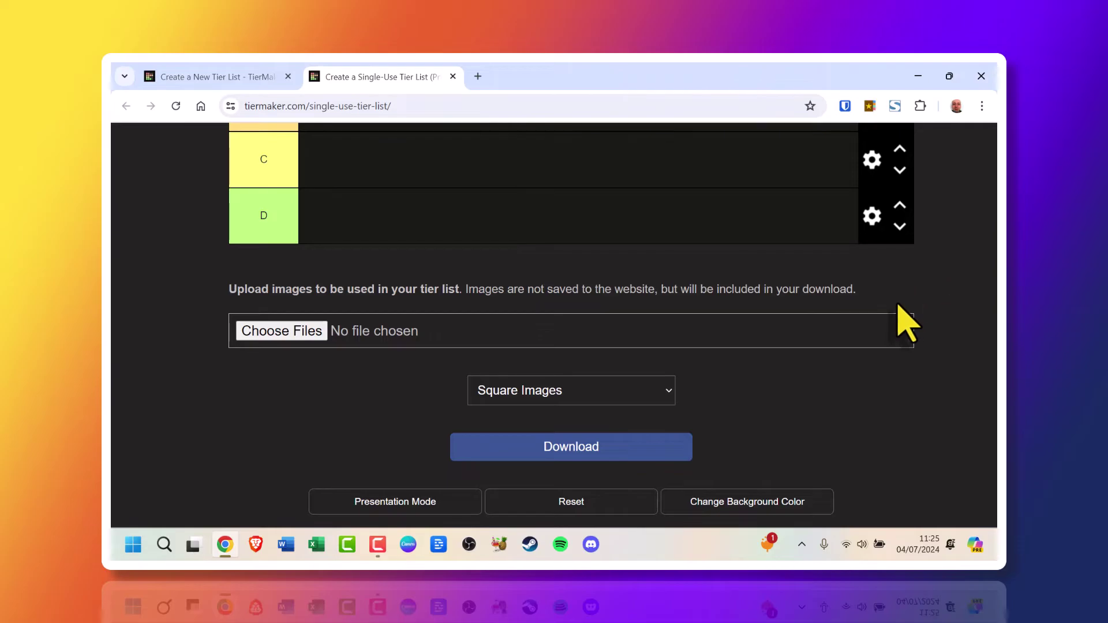
left_click(643, 391)
left_click(643, 392)
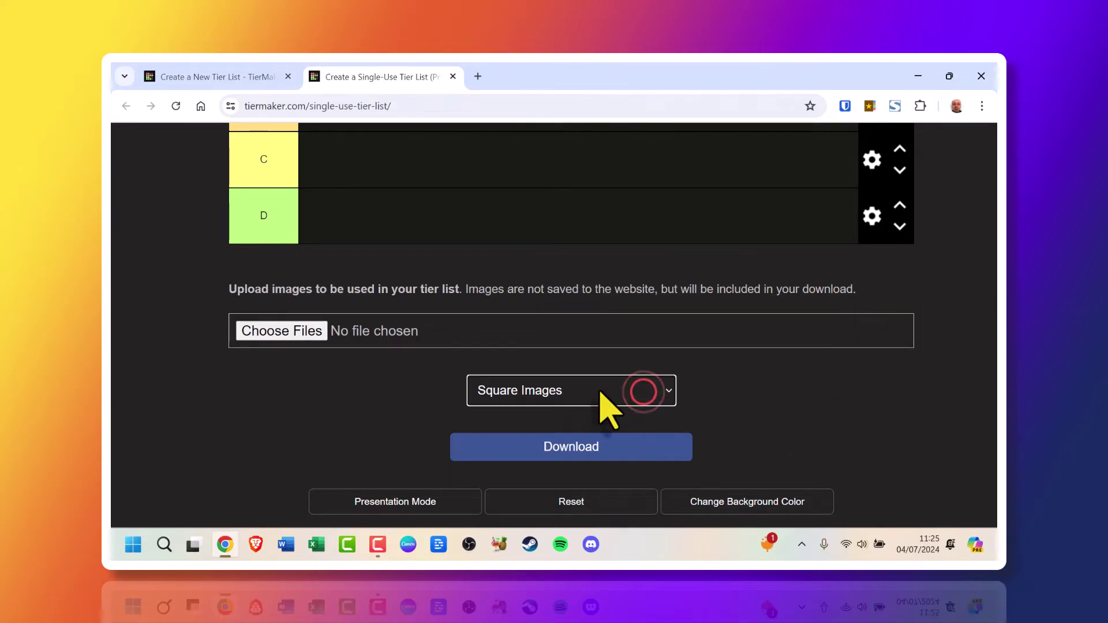
left_click(312, 332)
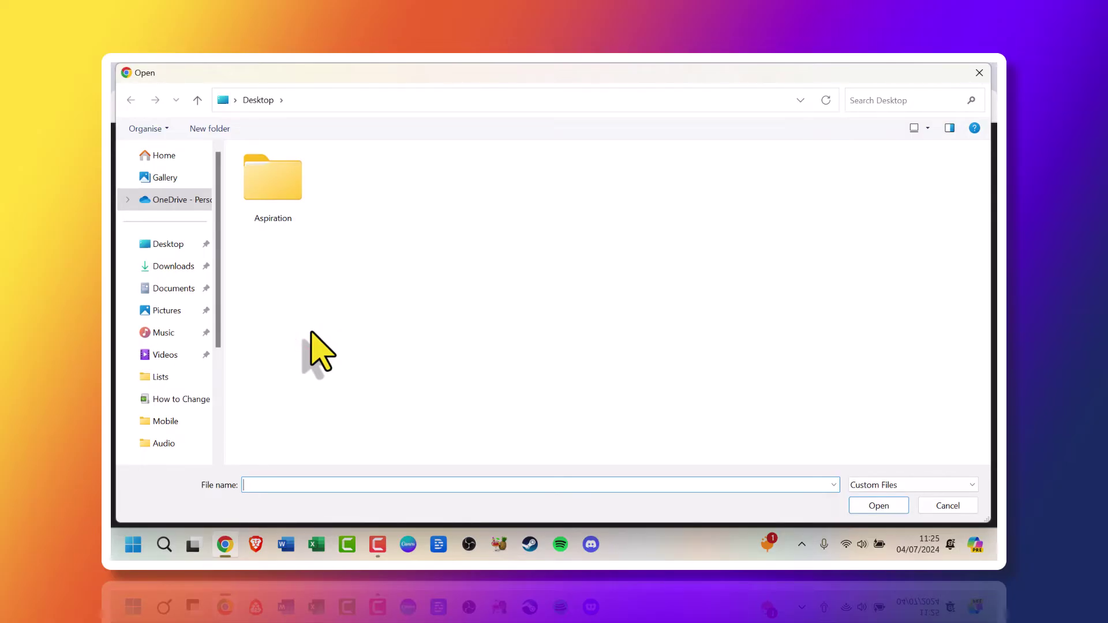
- Cancel the Open dialog without uploading any images
left_click(279, 187)
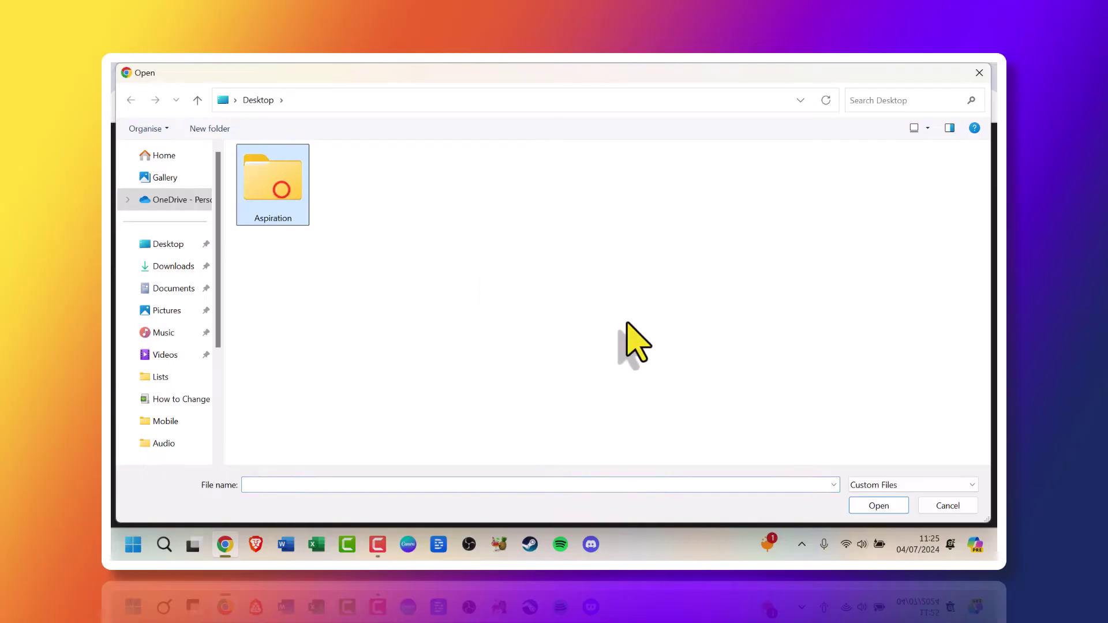
left_click(965, 508)
- Switch the browser to the Valve Software Games Tier List Maker template page
scroll(469, 284, "up", 3)
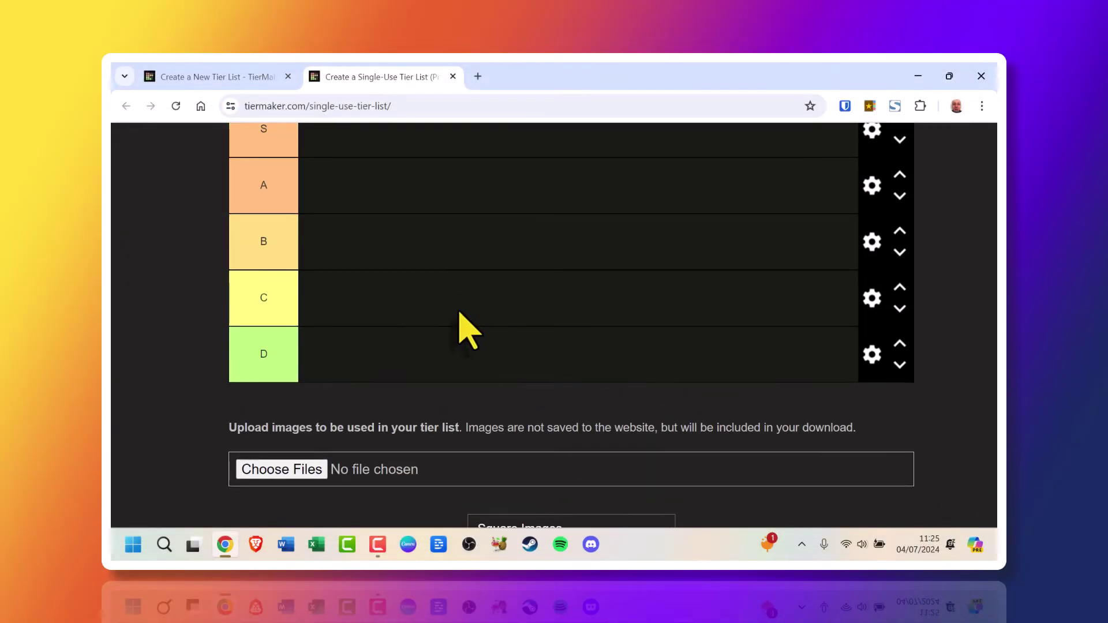
scroll(462, 327, "down", 4)
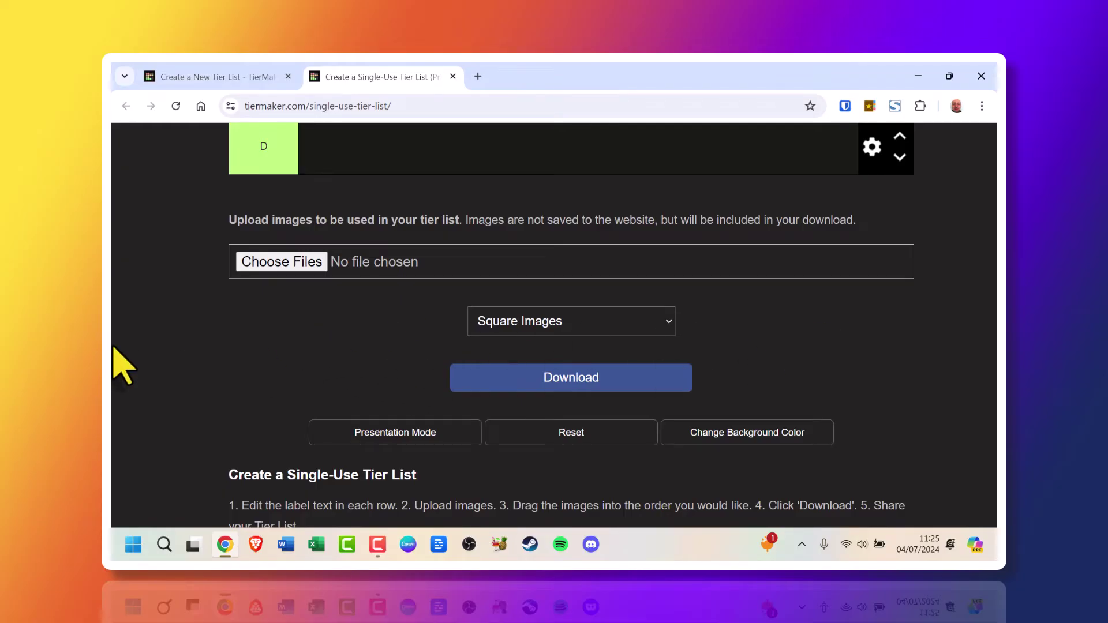
scroll(514, 369, "up", 5)
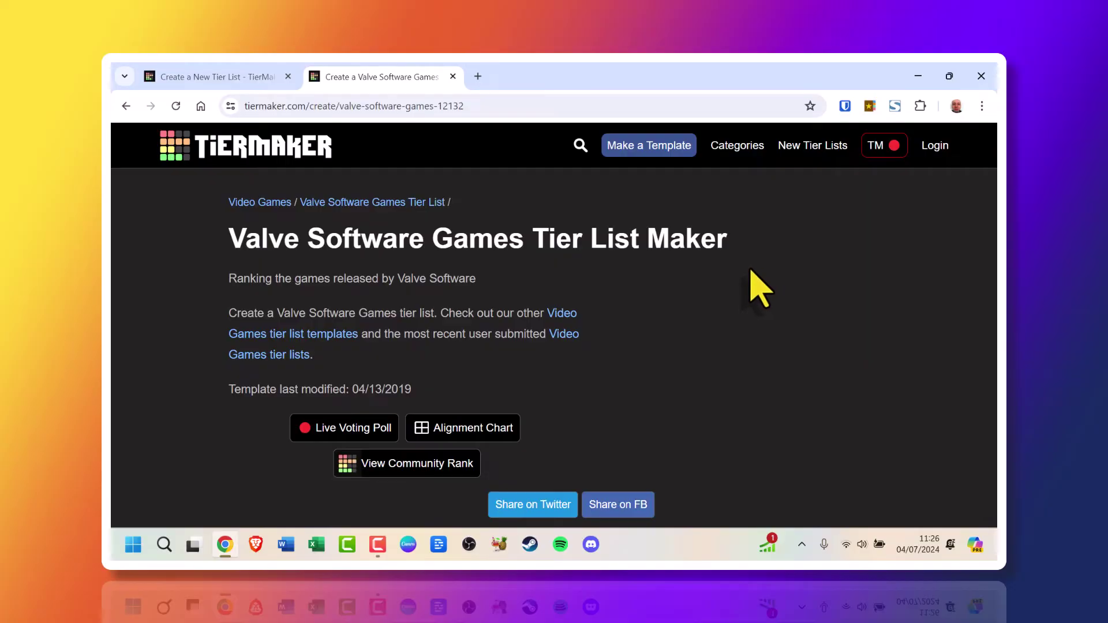
scroll(748, 271, "down", 3)
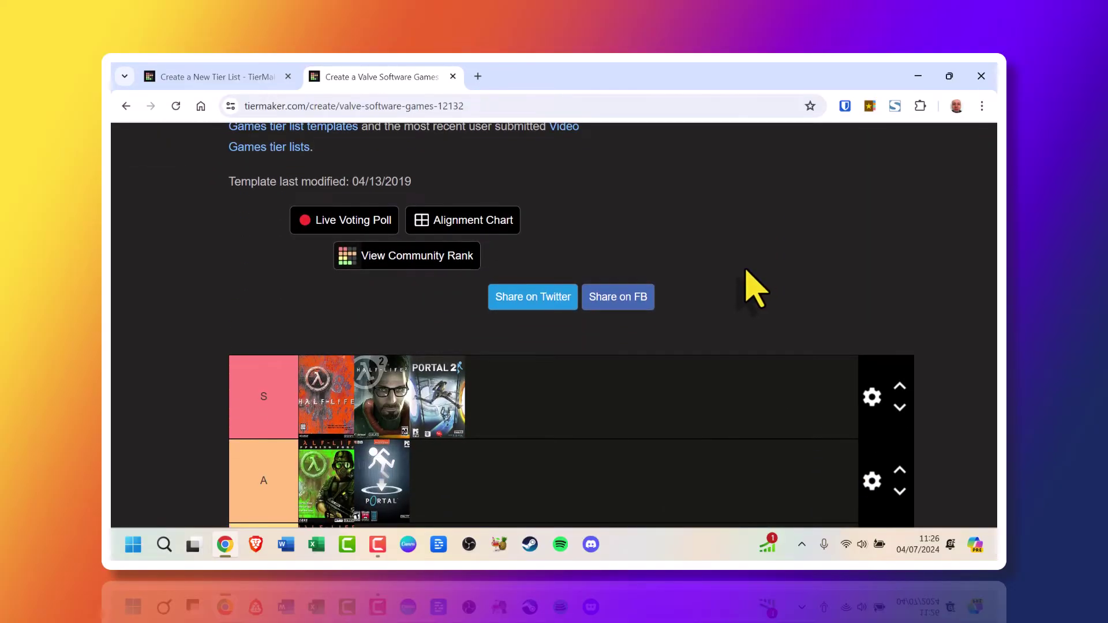
scroll(748, 272, "down", 2)
scroll(744, 270, "down", 1)
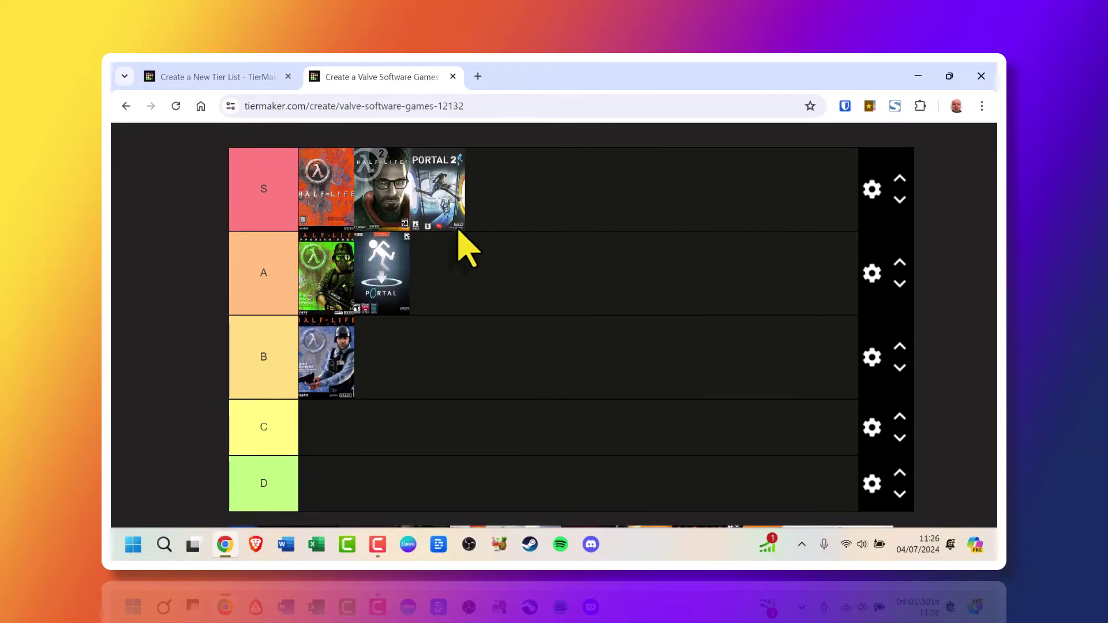
scroll(662, 279, "down", 3)
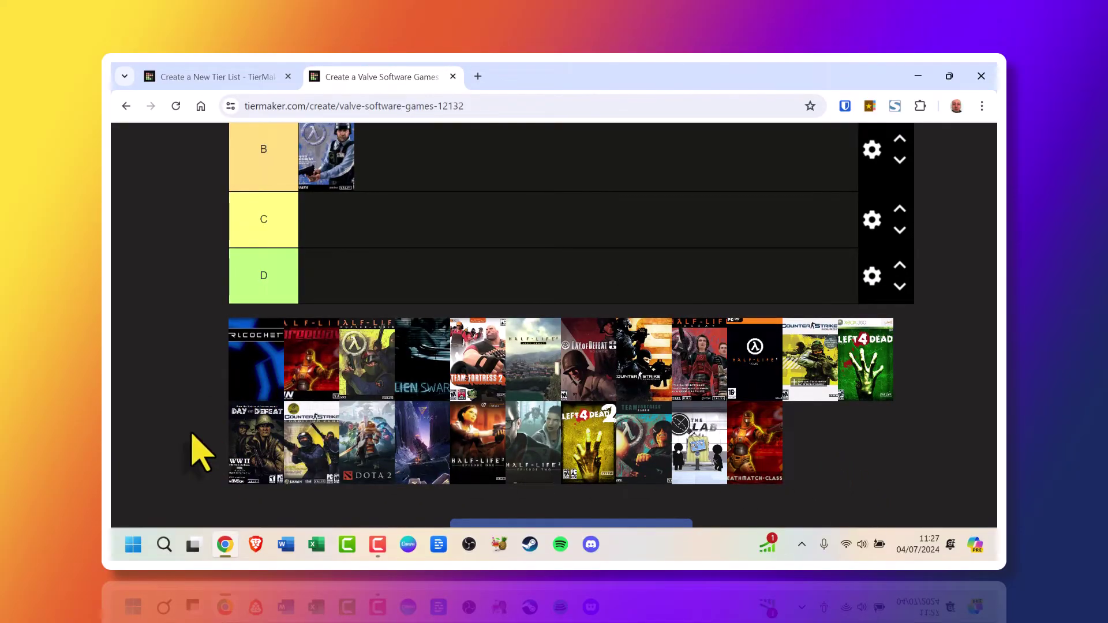
scroll(554, 438, "up", 2)
scroll(546, 428, "up", 1)
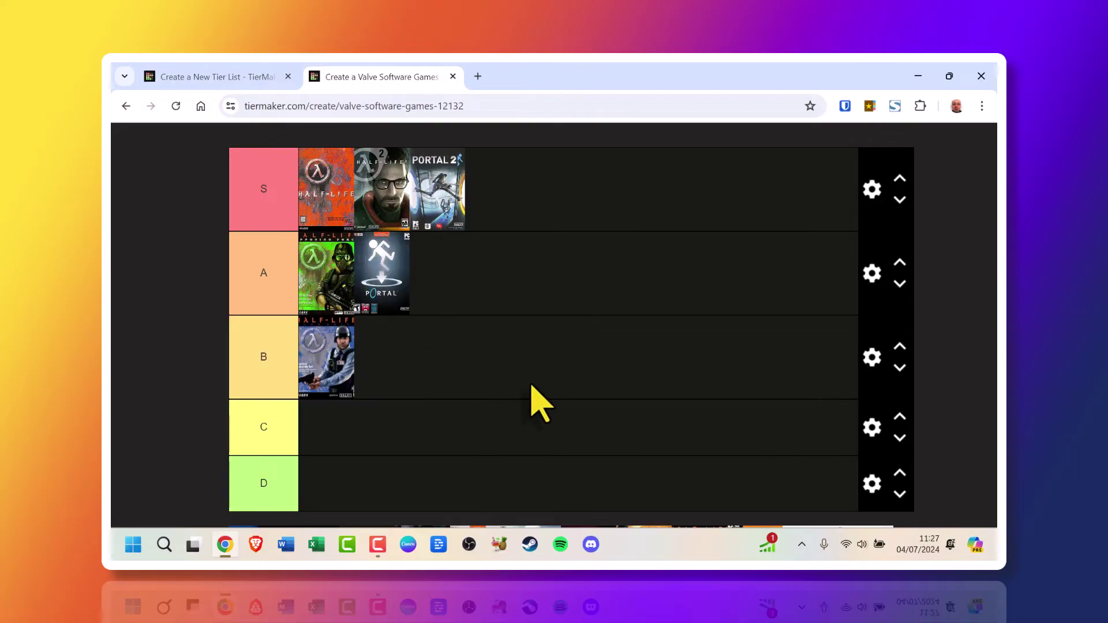
scroll(544, 401, "down", 2)
scroll(550, 404, "down", 1)
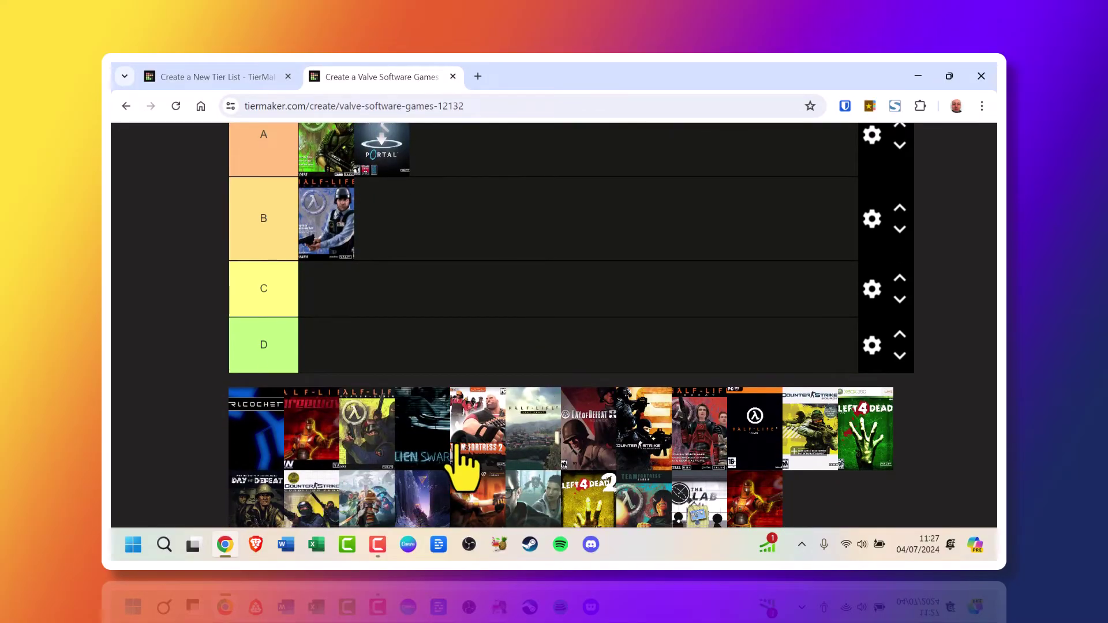
scroll(658, 395, "down", 2)
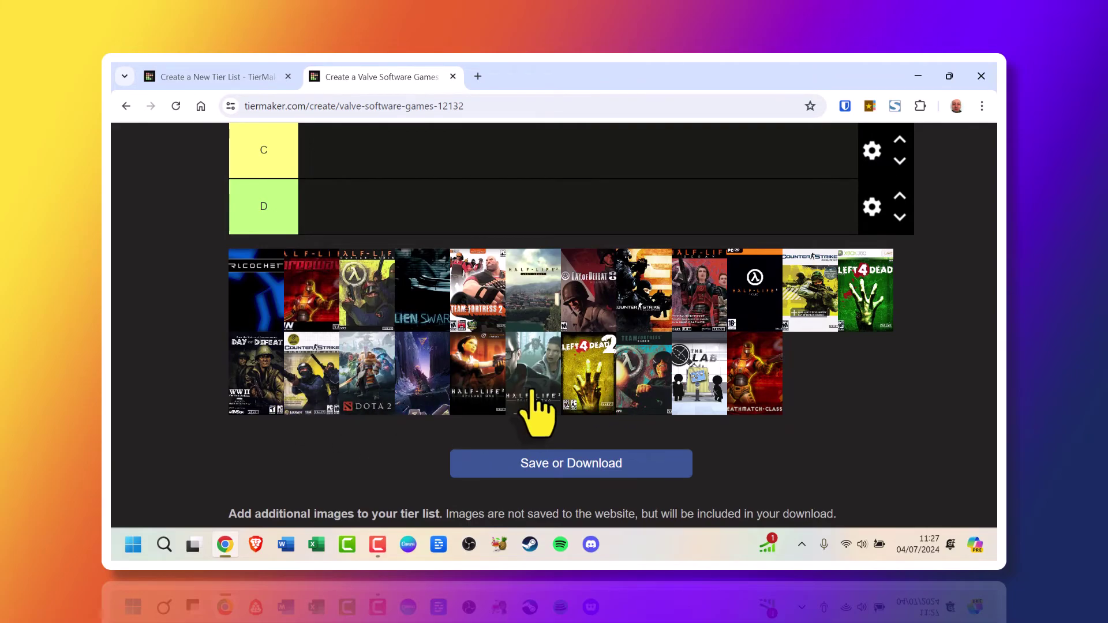
- Rank Half-Life 2 Episode Two in tier A and Episode One in tier B
left_click_drag(484, 398, 383, 185)
scroll(404, 219, "up", 1)
scroll(403, 219, "up", 1)
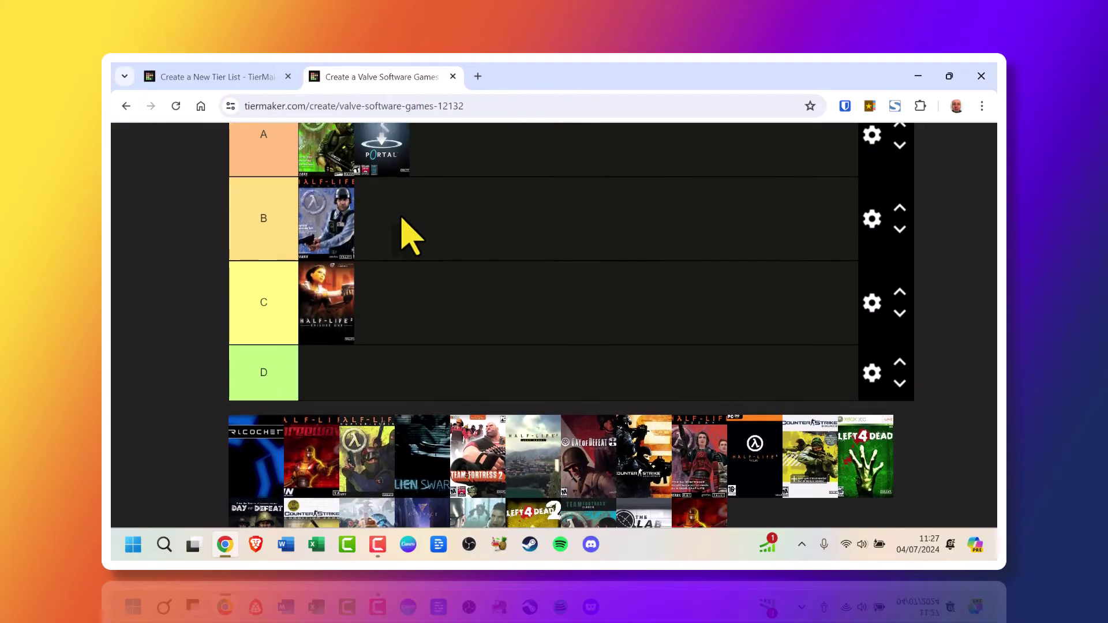
left_click_drag(319, 305, 400, 247)
left_click_drag(482, 511, 444, 265)
scroll(443, 263, "up", 1)
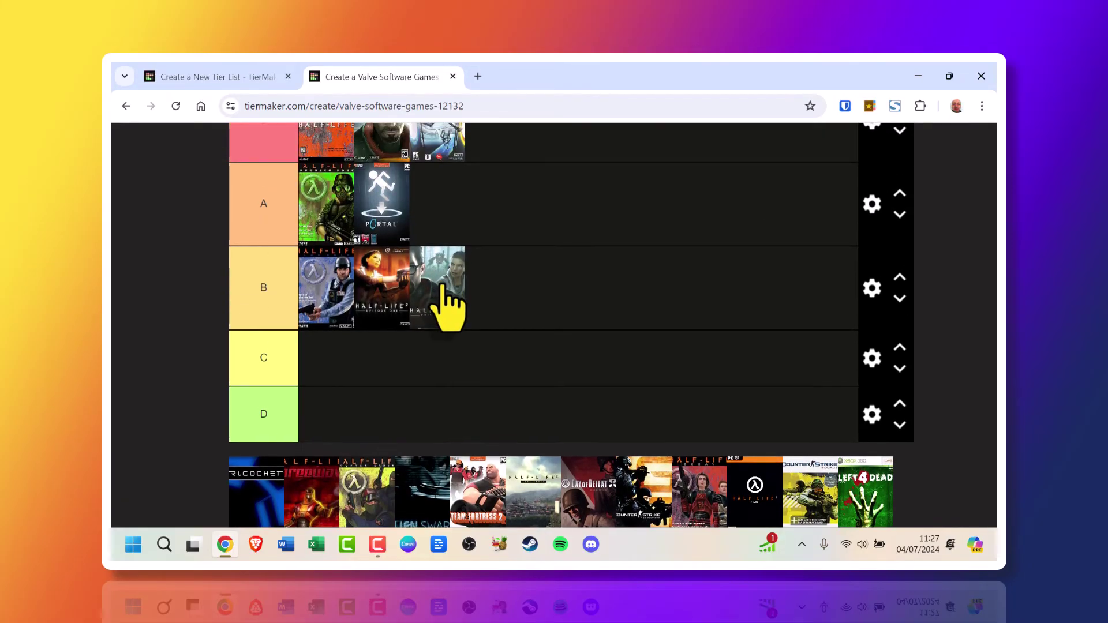
scroll(446, 289, "up", 1)
left_click_drag(452, 361, 448, 283)
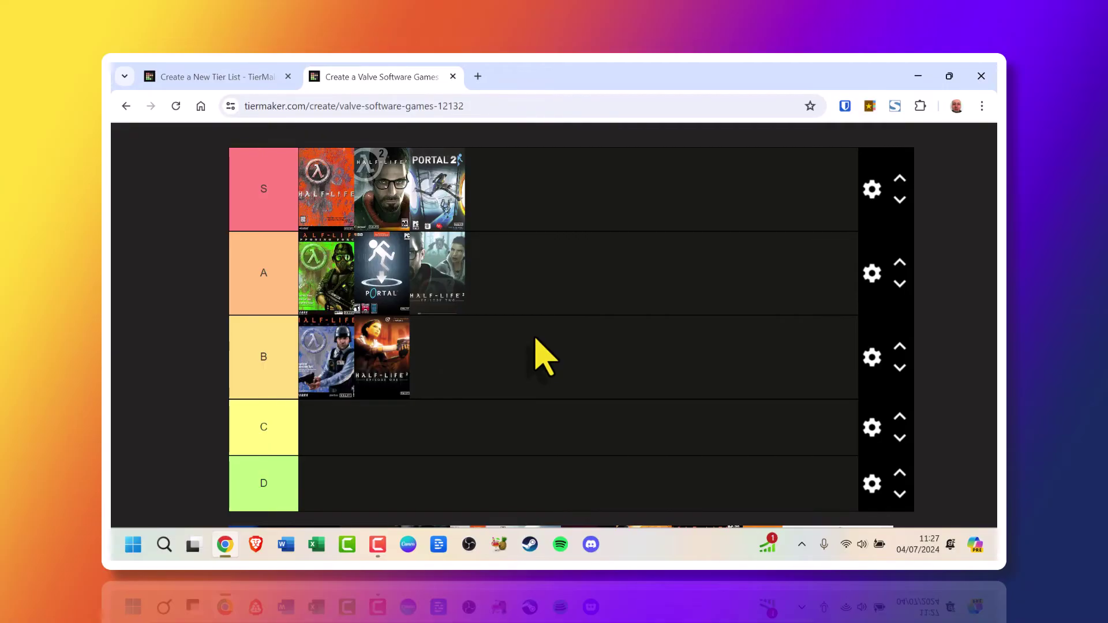
- Rank Left 4 Dead 2 in tier B and review the nine ranked covers
scroll(516, 335, "down", 1)
scroll(515, 335, "up", 1)
scroll(487, 371, "down", 3)
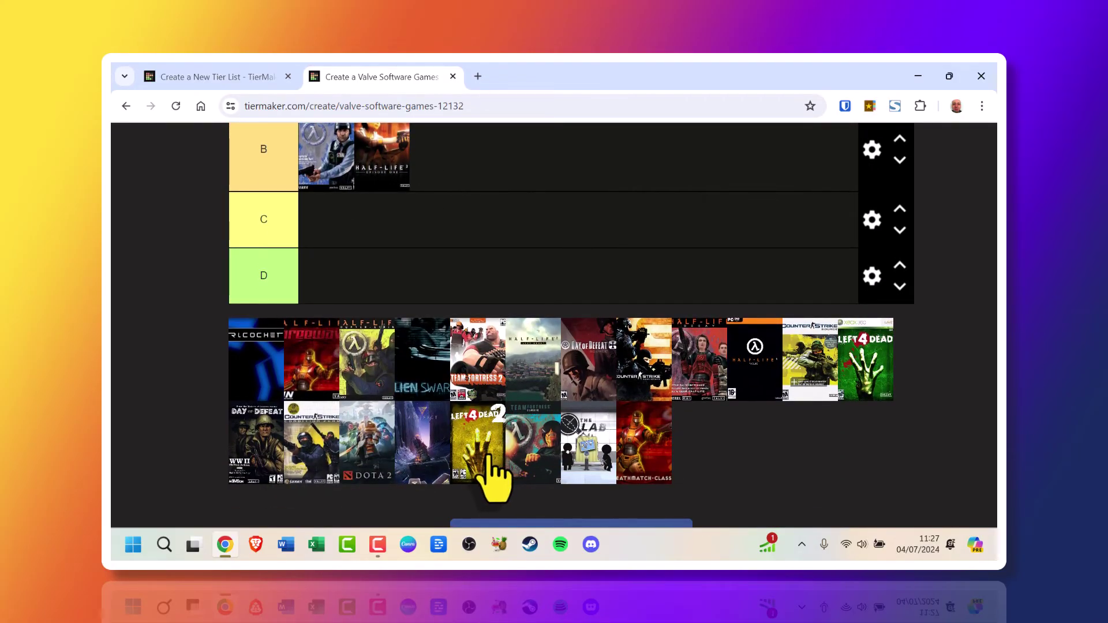
left_click_drag(487, 452, 459, 191)
scroll(468, 234, "up", 2)
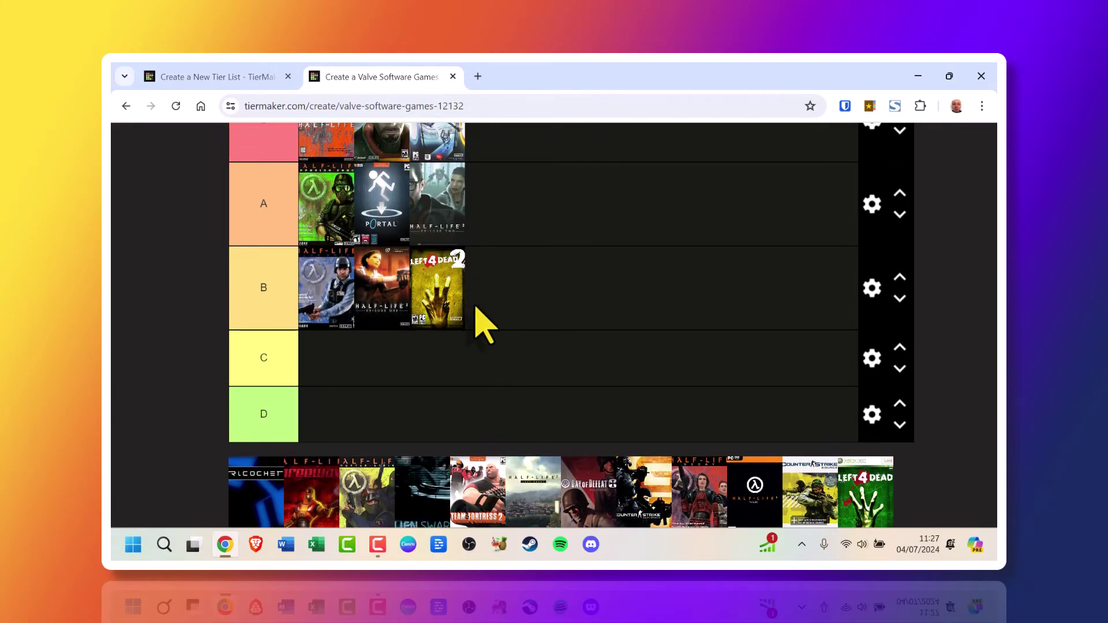
scroll(475, 306, "up", 2)
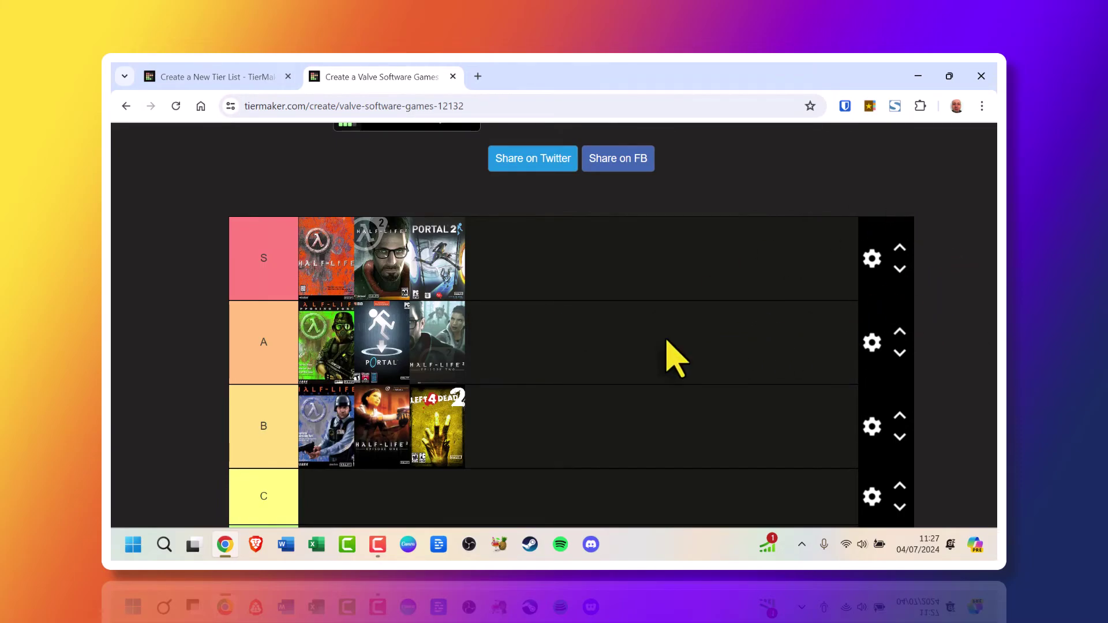
scroll(635, 350, "down", 2)
scroll(702, 376, "down", 2)
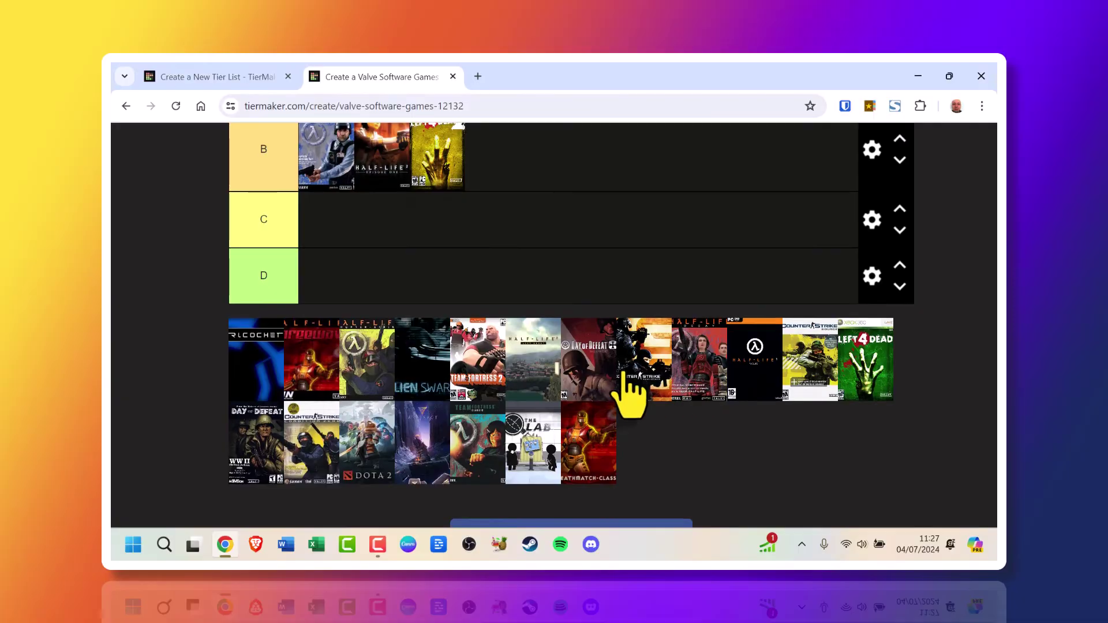
scroll(636, 388, "up", 5)
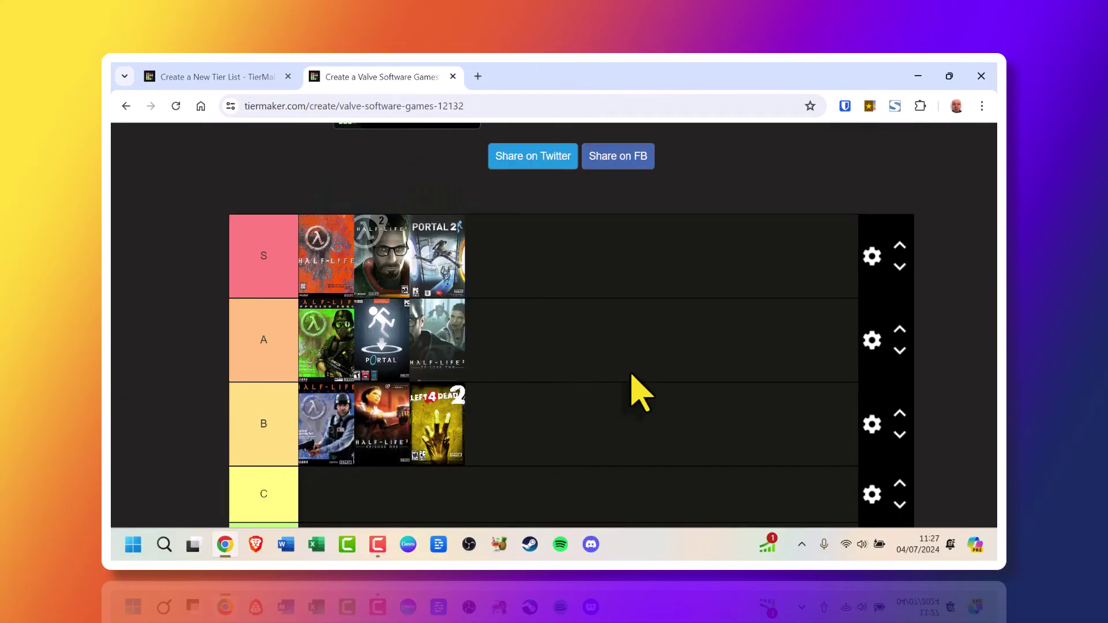
scroll(693, 384, "down", 2)
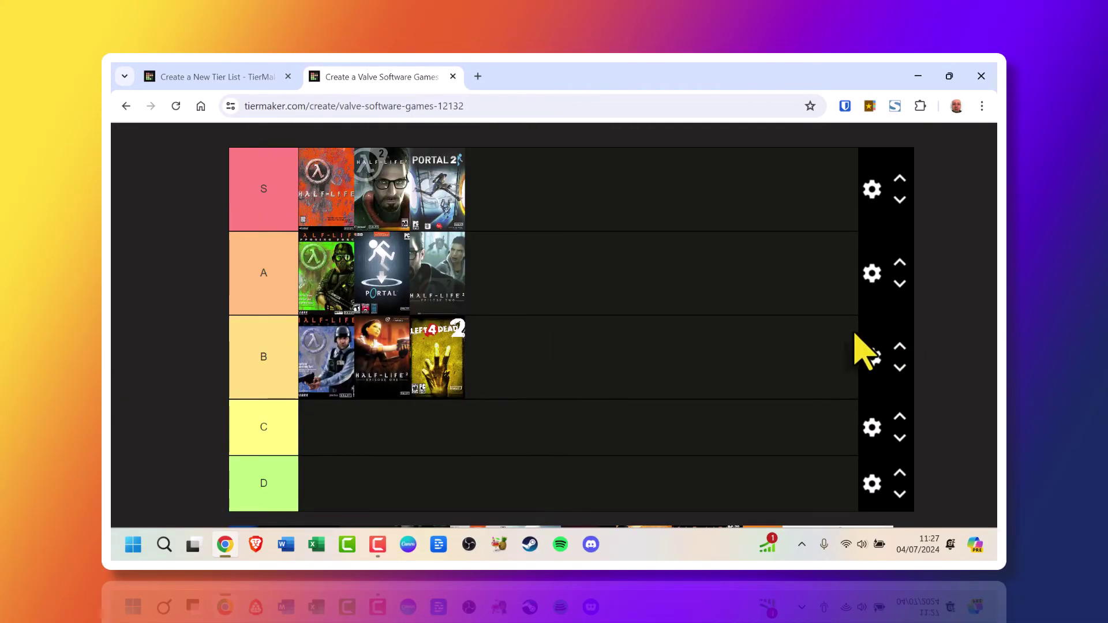
scroll(952, 363, "down", 3)
scroll(952, 364, "down", 3)
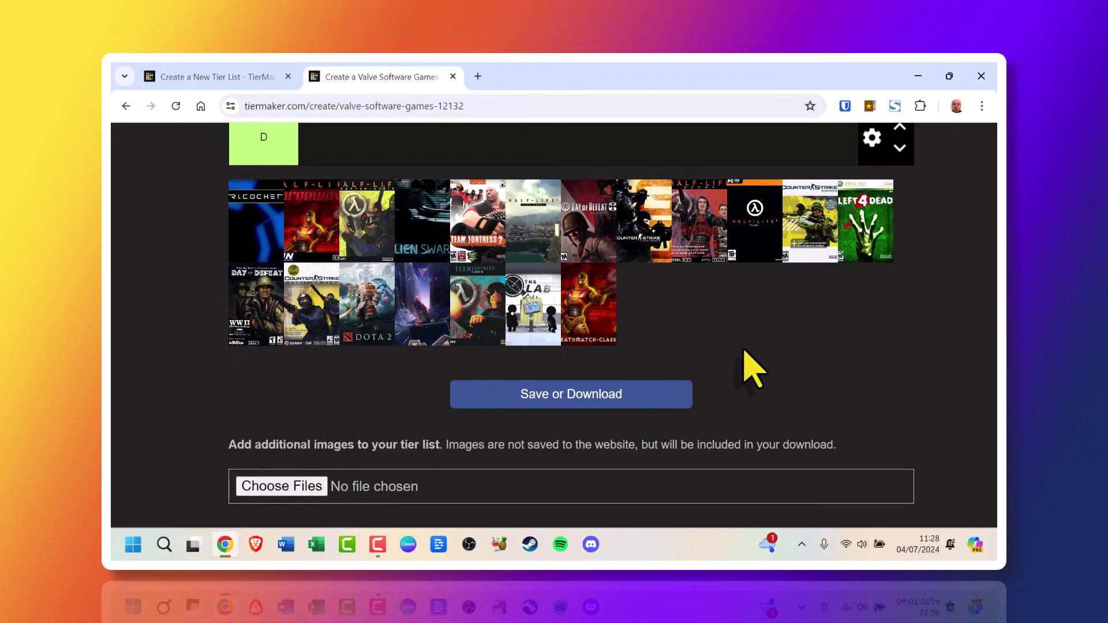
- Download the finished Valve games tier list as a PNG image, my-image (1).png
left_click(542, 404)
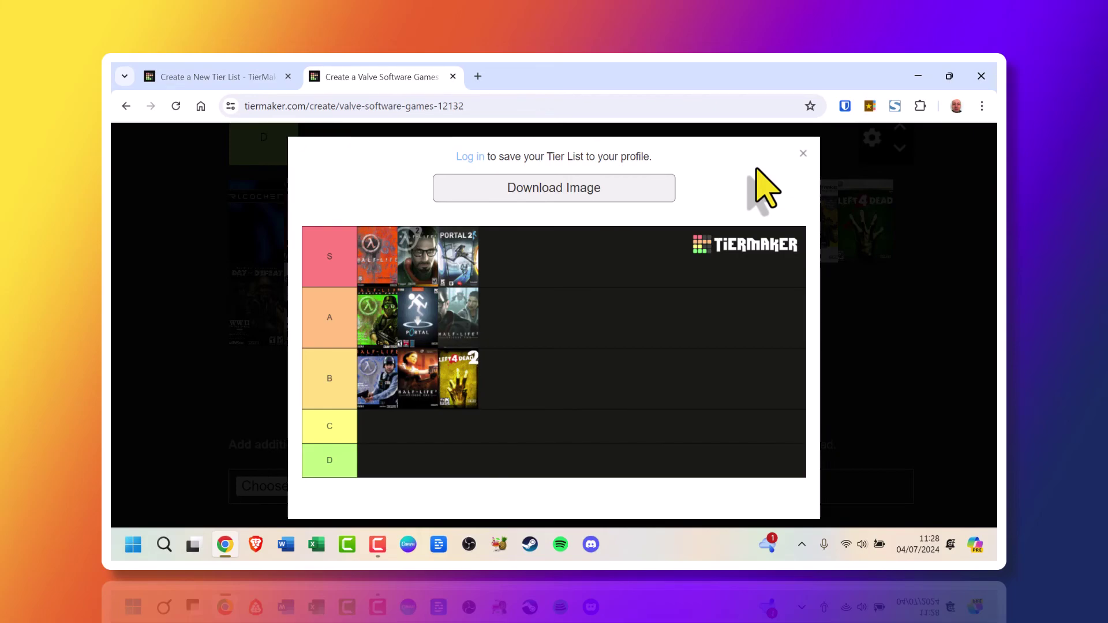
left_click(539, 198)
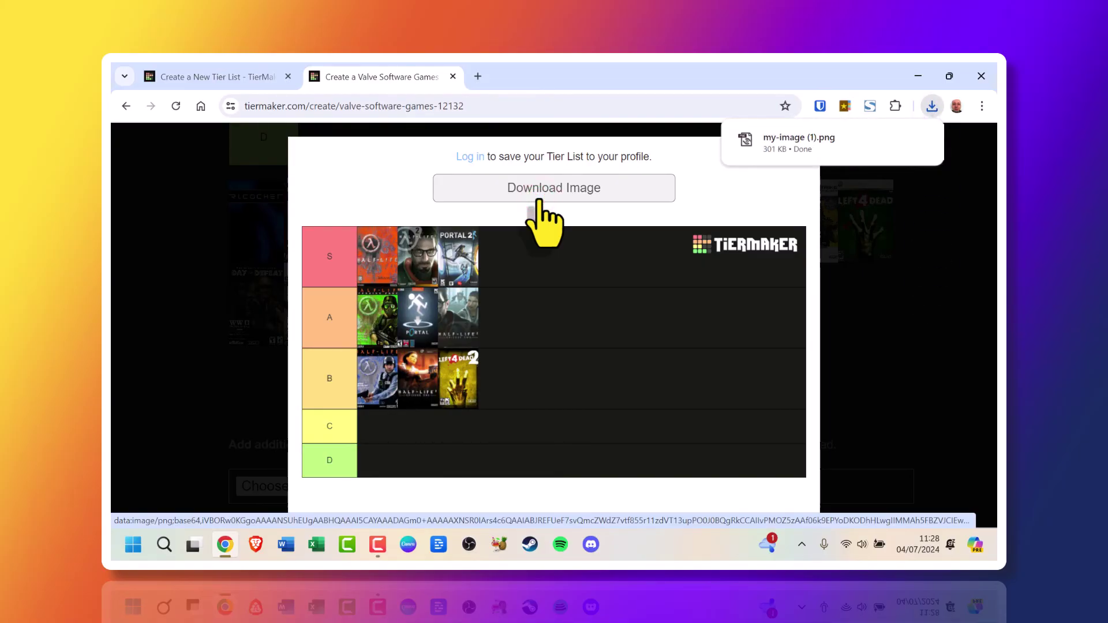
- Open the downloaded my-image (1).png from Chrome's download bubble in ACDSee Quick View
left_click(854, 144)
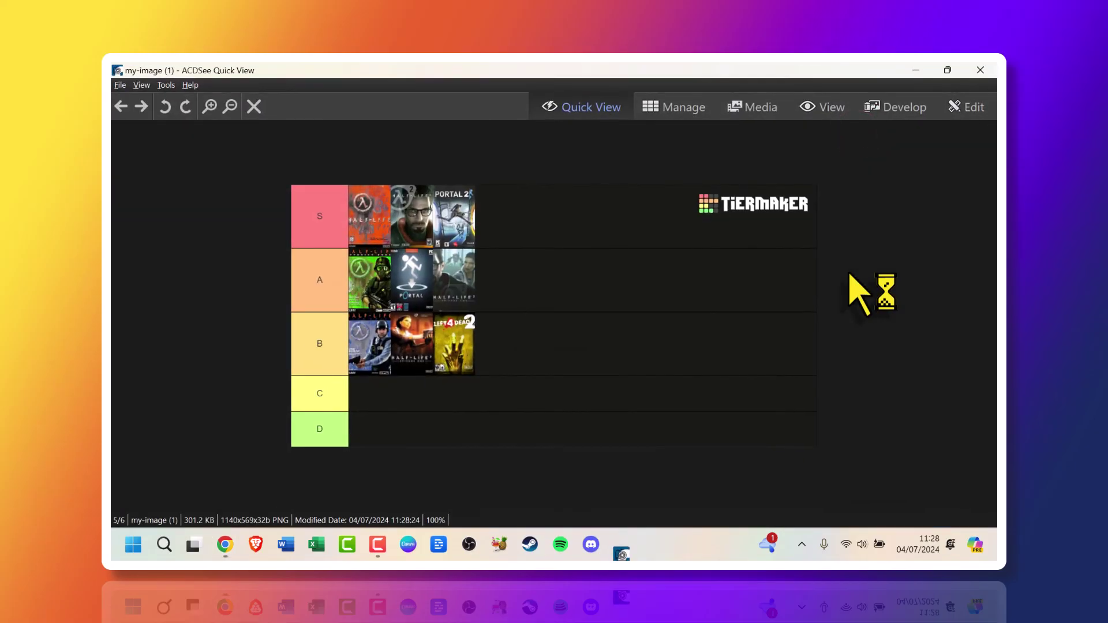